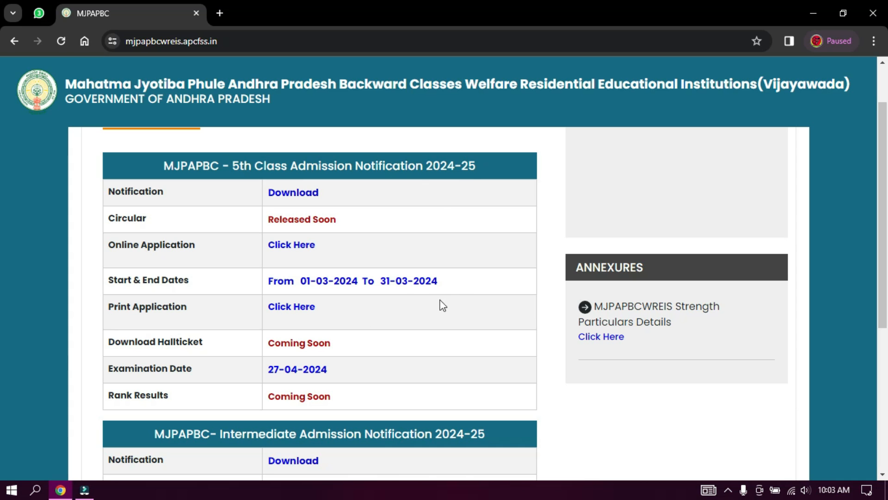
Review the admission notifications and open the online application for 5th Class Admission 2024-25
scroll(438, 328, "down", 4)
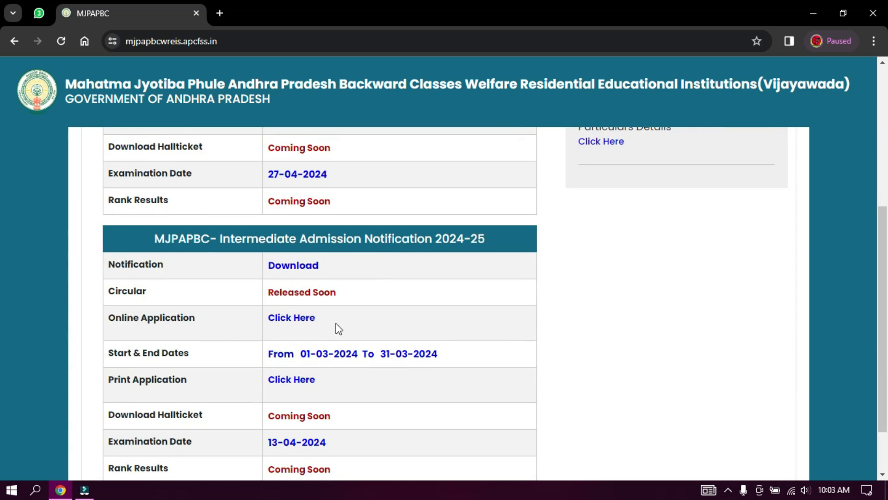
scroll(357, 389, "down", 2)
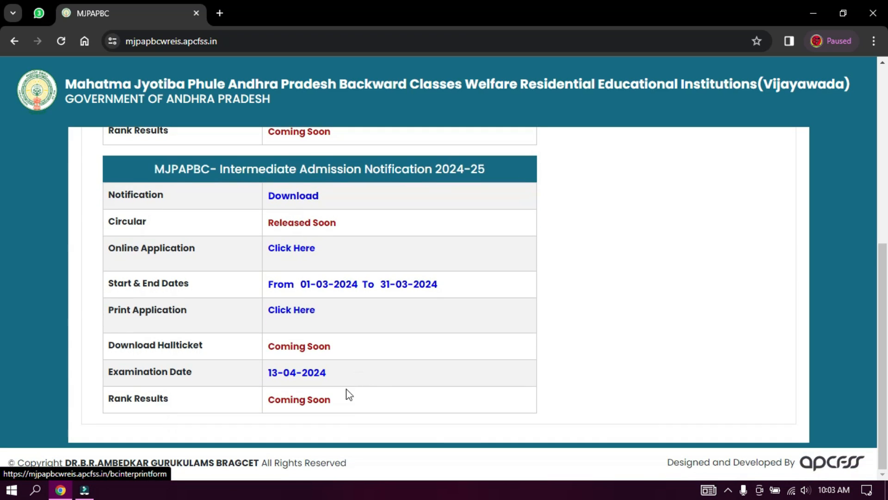
scroll(348, 322, "up", 5)
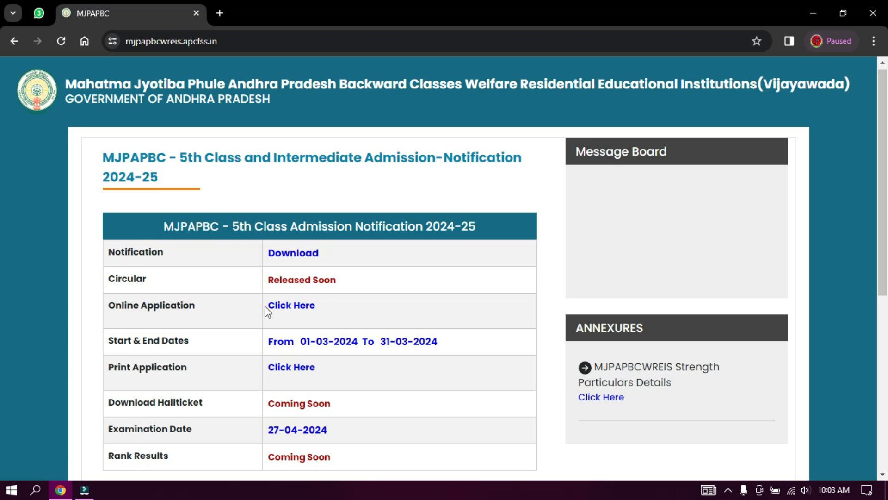
left_click(297, 307)
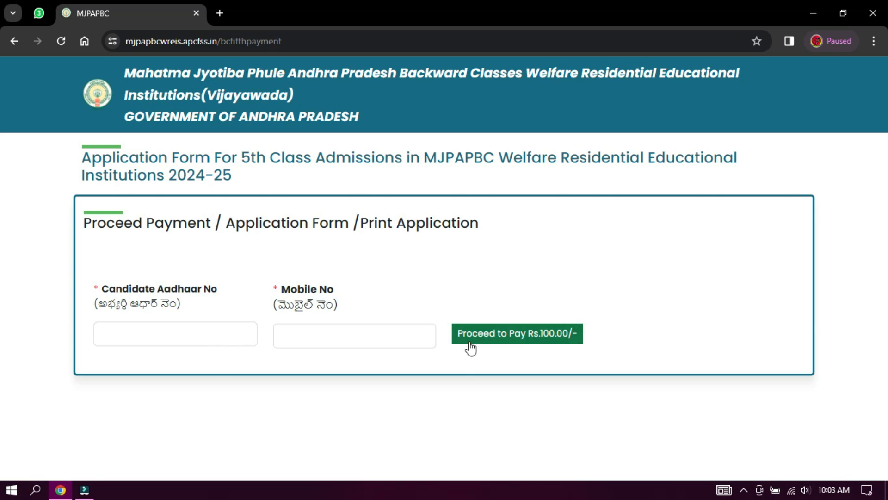
Proceed to the Rs.100.00 application fee payment and display the UPI QR code for scanning
left_click(531, 337)
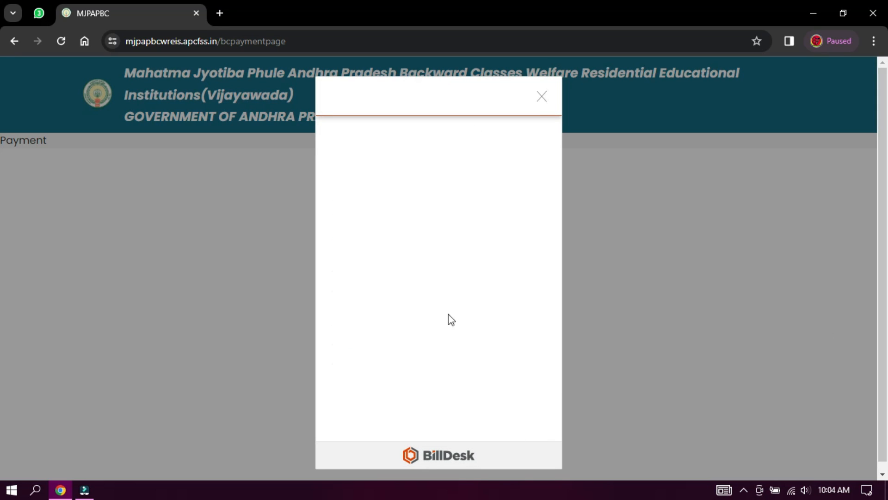
left_click(428, 249)
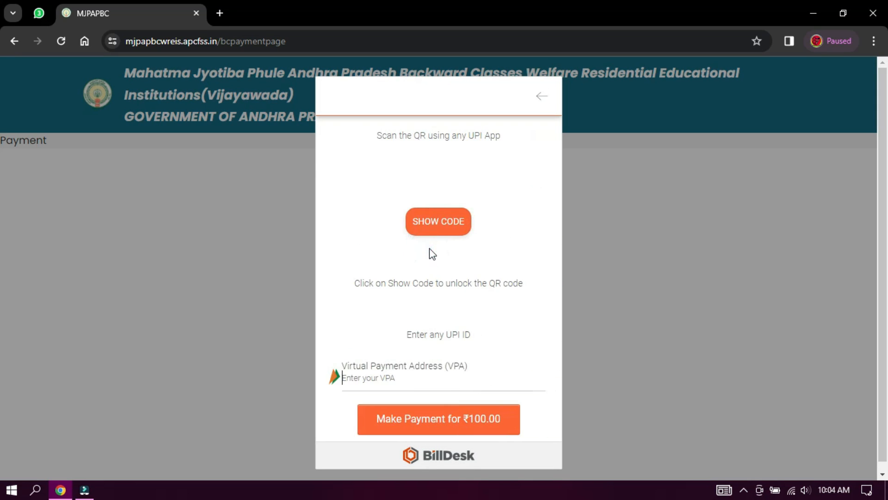
left_click(438, 218)
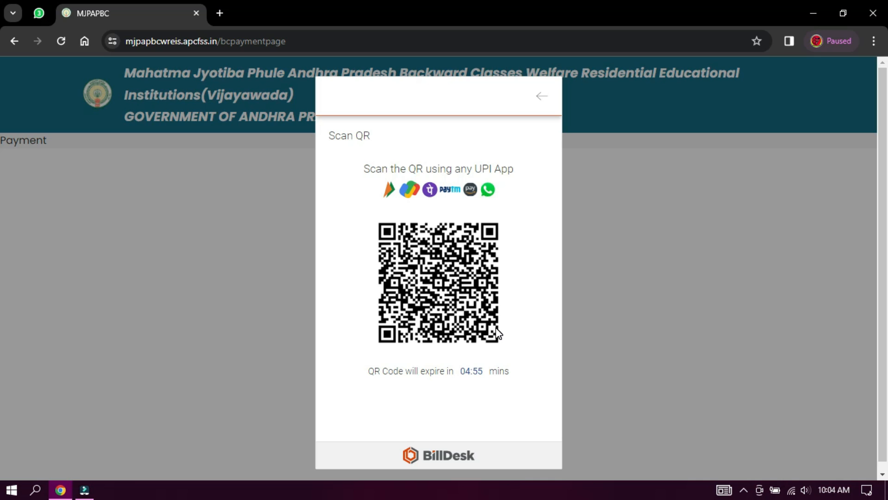
Reopen the 5th Class online application from the notifications page and dismiss the application form's warning
key("alt+Left")
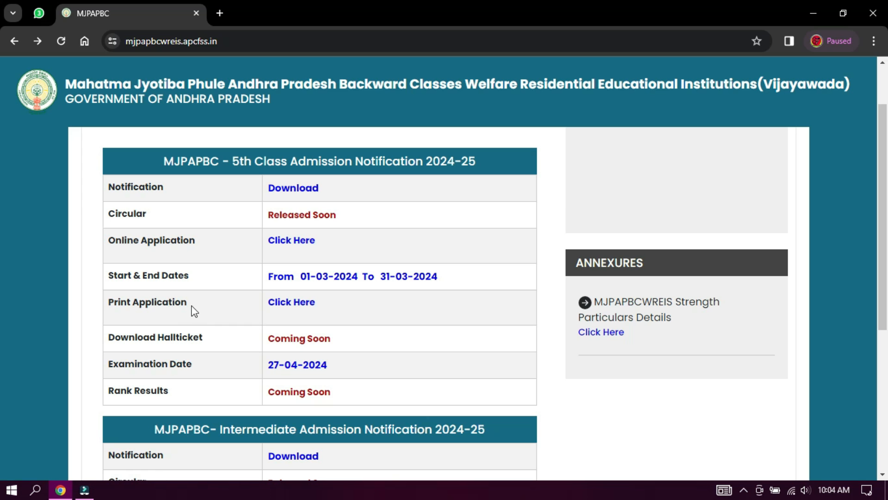
left_click(307, 244)
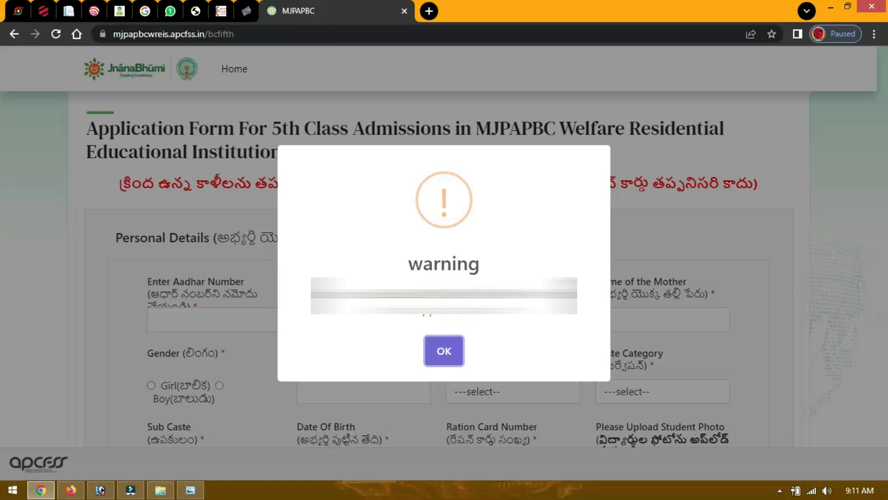
left_click(447, 365)
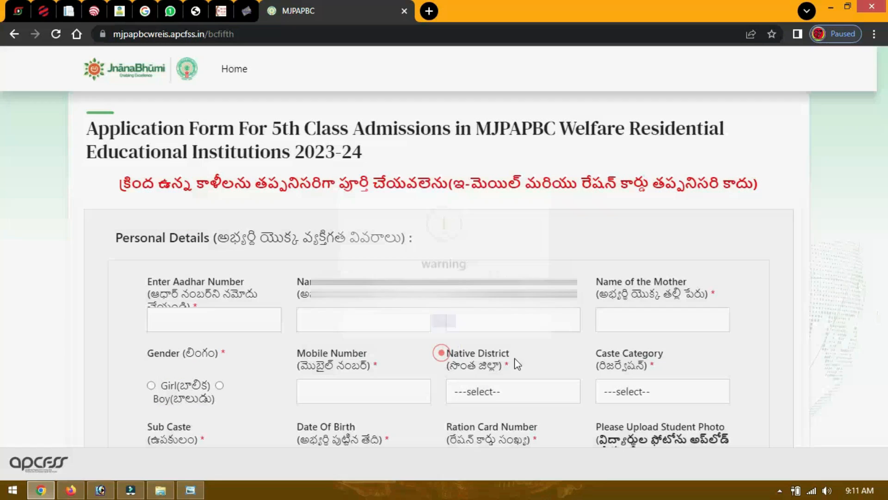
In Personal Details, set the gender to Boy and the native district to Anakapalli
scroll(542, 392, "down", 3)
scroll(542, 391, "up", 1)
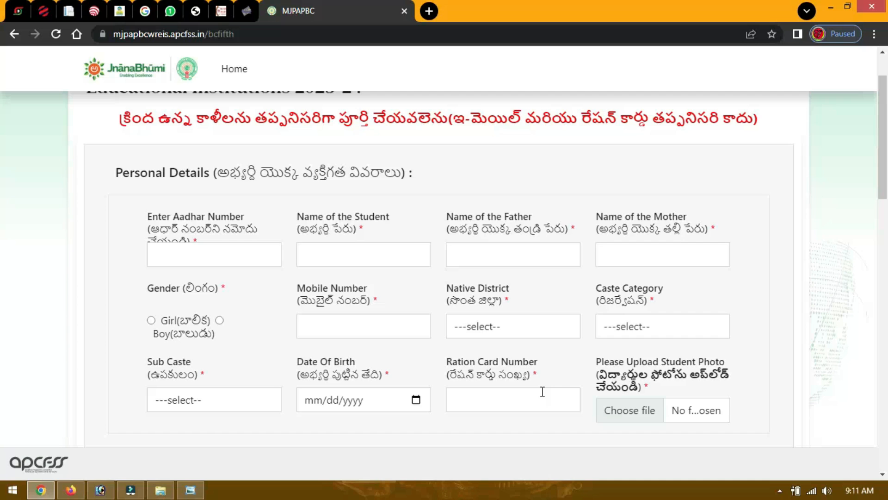
scroll(543, 392, "up", 2)
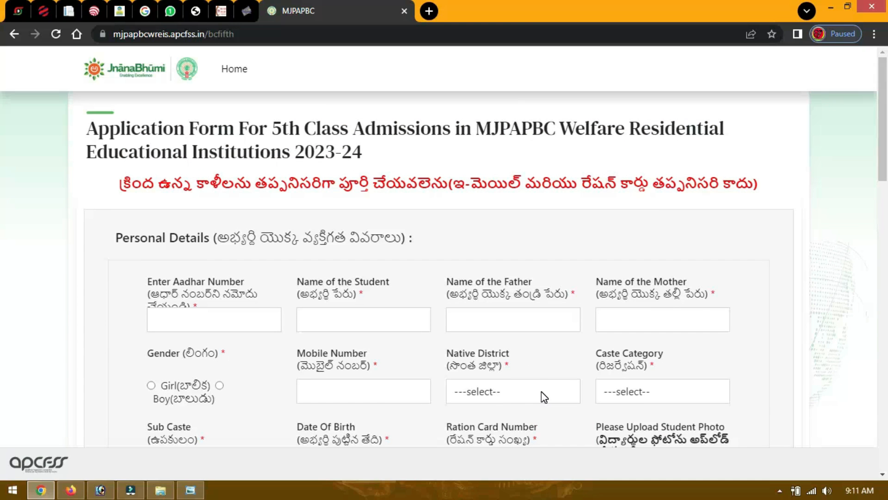
scroll(357, 296, "down", 2)
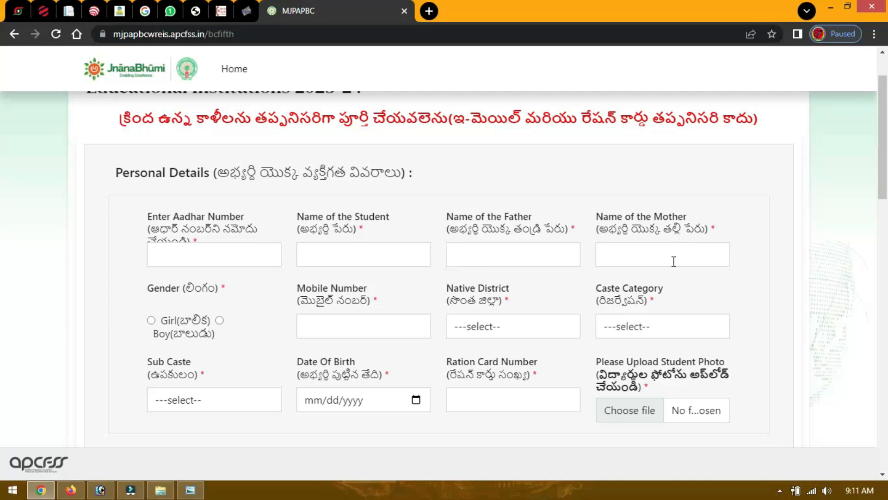
scroll(651, 278, "down", 1)
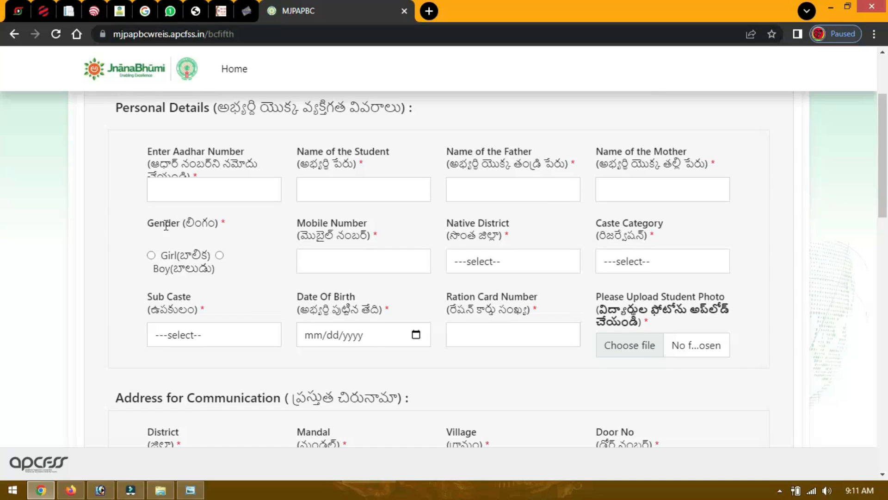
left_click(220, 255)
left_click(521, 267)
key("Down")
key("Return")
Set the caste category in Personal Details to SC
left_click(657, 258)
left_click(657, 257)
left_click(657, 258)
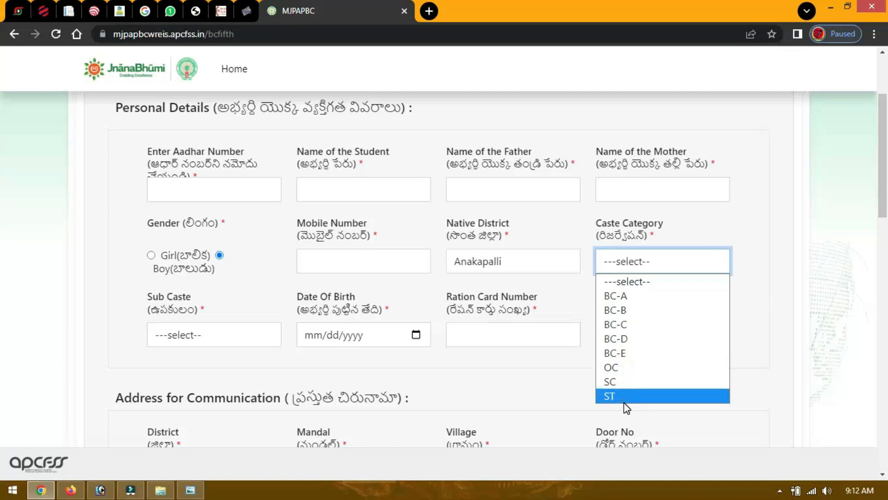
left_click(623, 383)
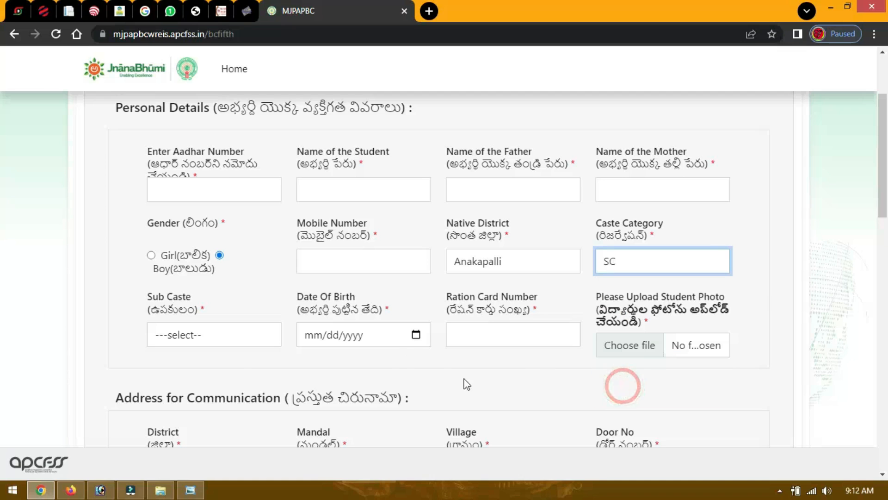
Choose Madiga as the sub caste in Personal Details
left_click(232, 342)
left_click(232, 341)
left_click(232, 342)
left_click(232, 342)
left_click(232, 341)
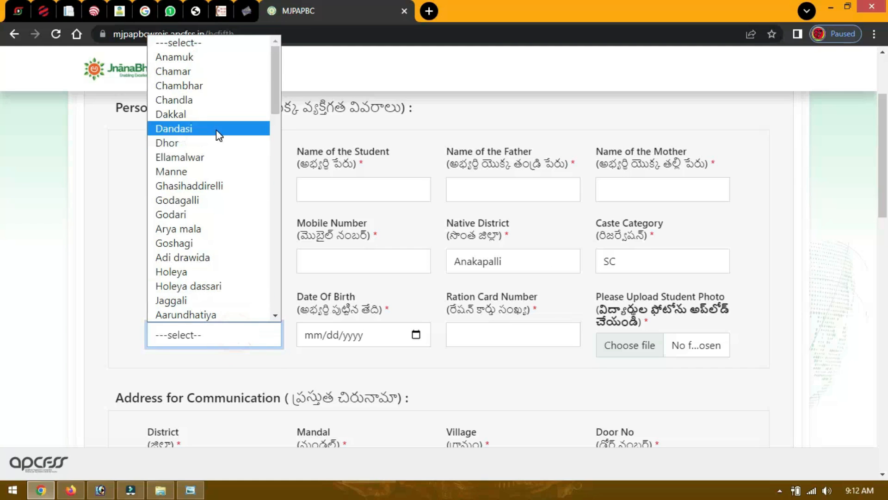
scroll(216, 239, "down", 3)
left_click(223, 298)
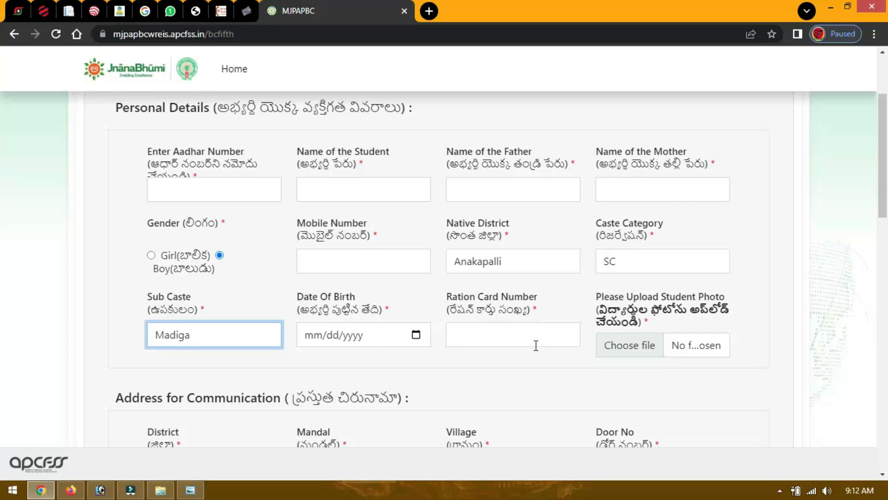
Upload the image file "photo" from the Downloads folder as the student photo
scroll(687, 384, "down", 1)
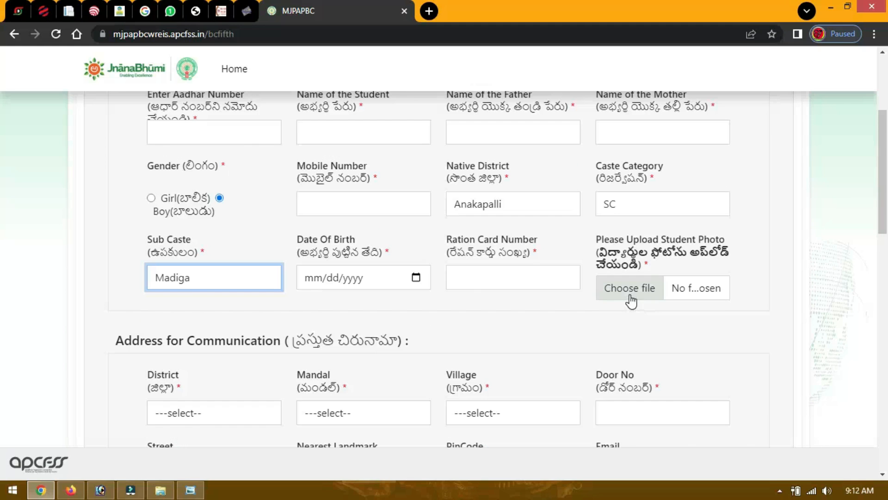
left_click(630, 291)
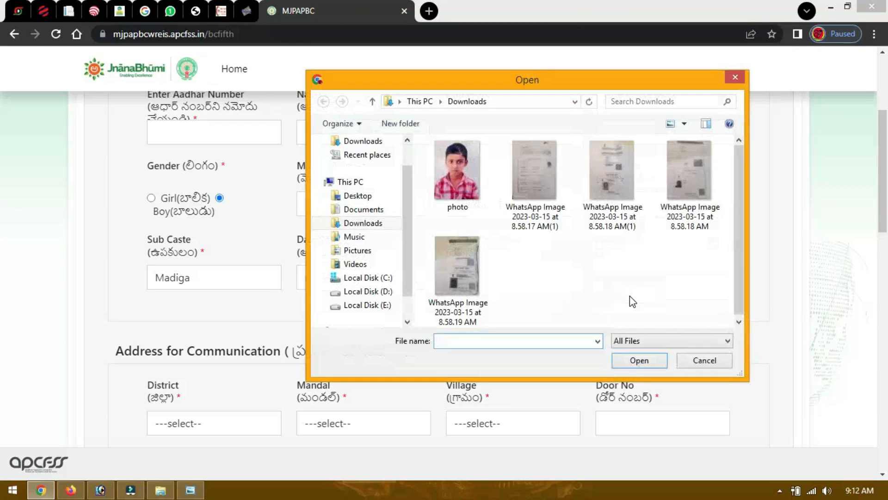
left_click(469, 198)
double_click(469, 198)
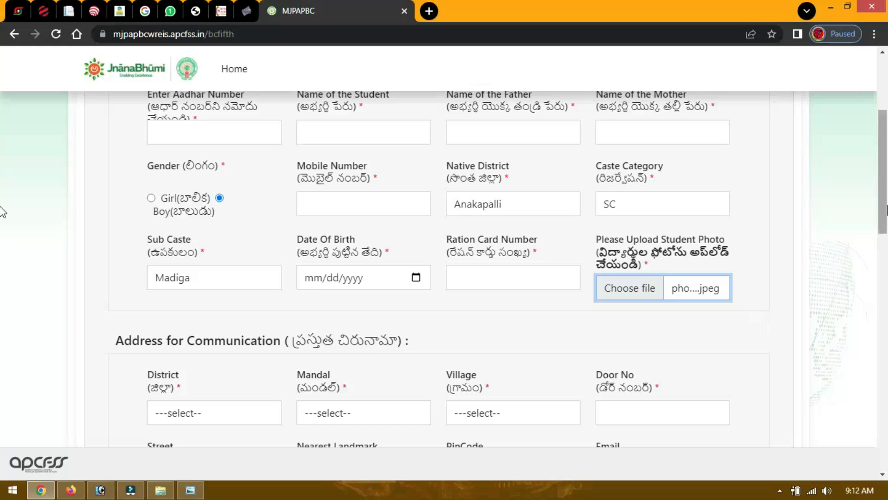
Select the candidate's district, mandal and village under Address for Communication
scroll(3, 236, "down", 2)
scroll(1, 236, "down", 2)
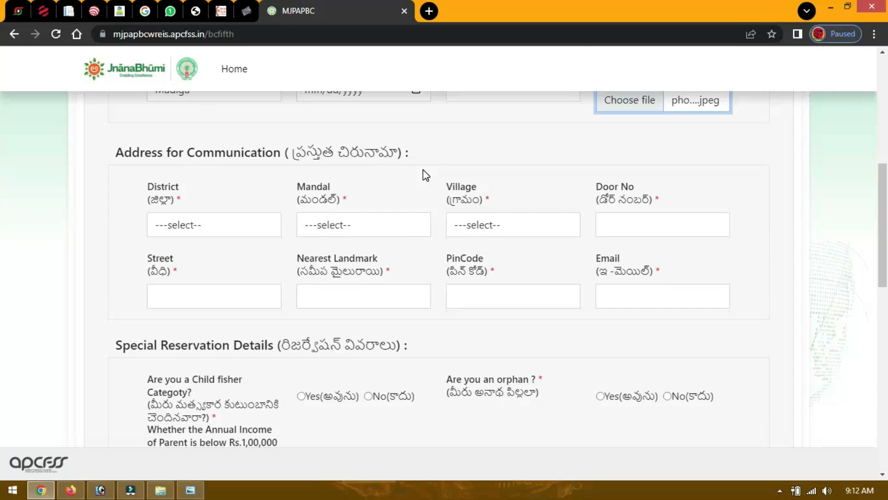
left_click(213, 230)
left_click(213, 229)
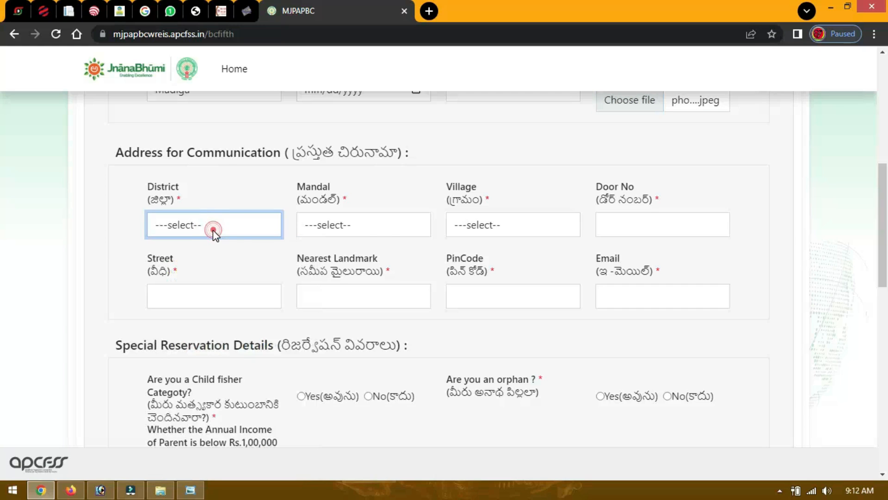
left_click(363, 221)
left_click(364, 221)
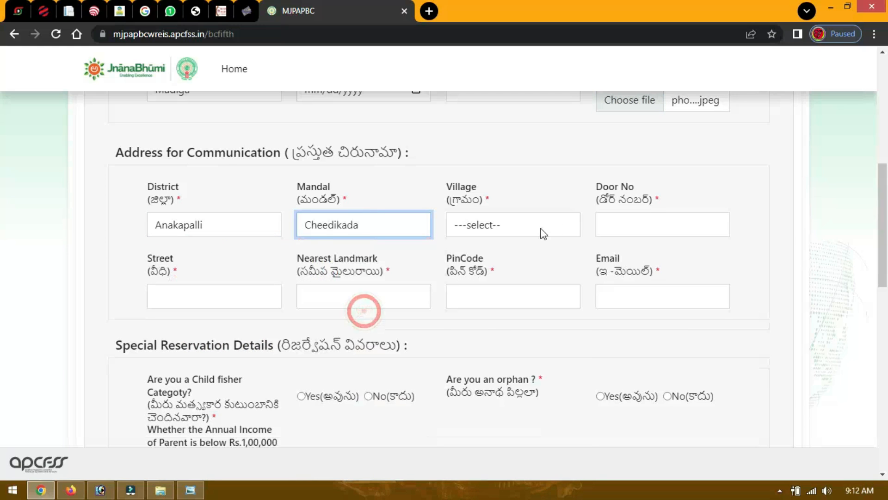
left_click(543, 223)
left_click(515, 287)
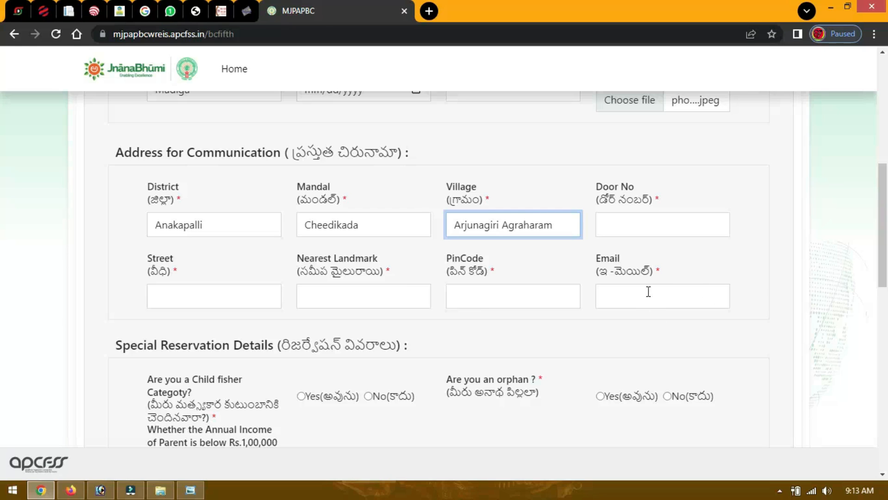
In Special Reservation Details, answer No for child fisher, orphan and physically challenged, and Yes for parental income below Rs.1,00,000
scroll(686, 289, "down", 4)
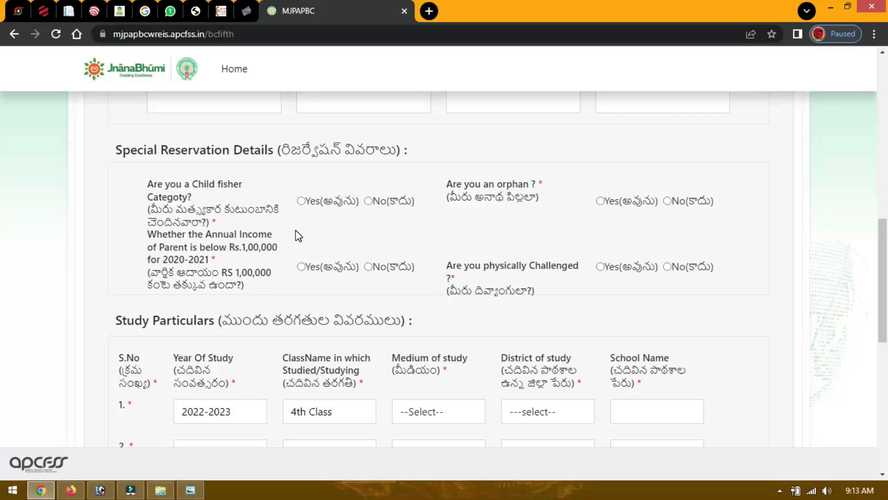
left_click(368, 202)
left_click(667, 201)
left_click(668, 267)
In the 2022-2023 4th Class row of Study Particulars, set the medium to TELUGU and the district to Anakapalli
left_click_drag(883, 268, 887, 306)
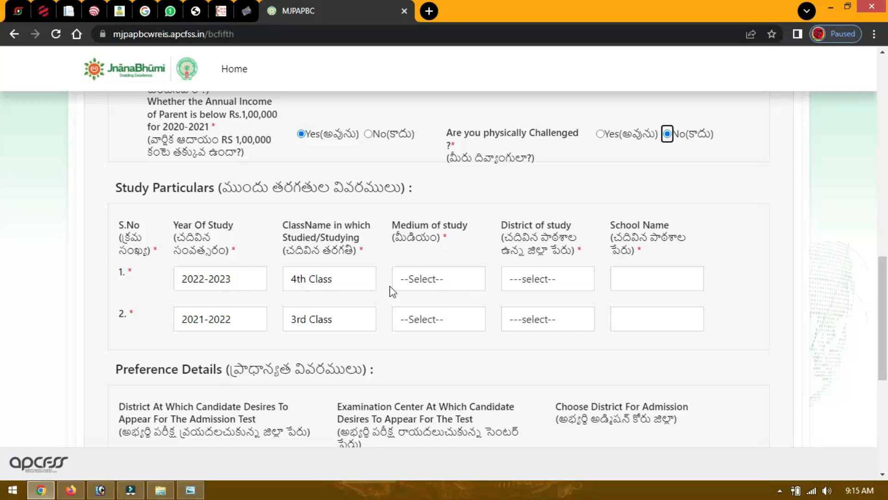
left_click(447, 277)
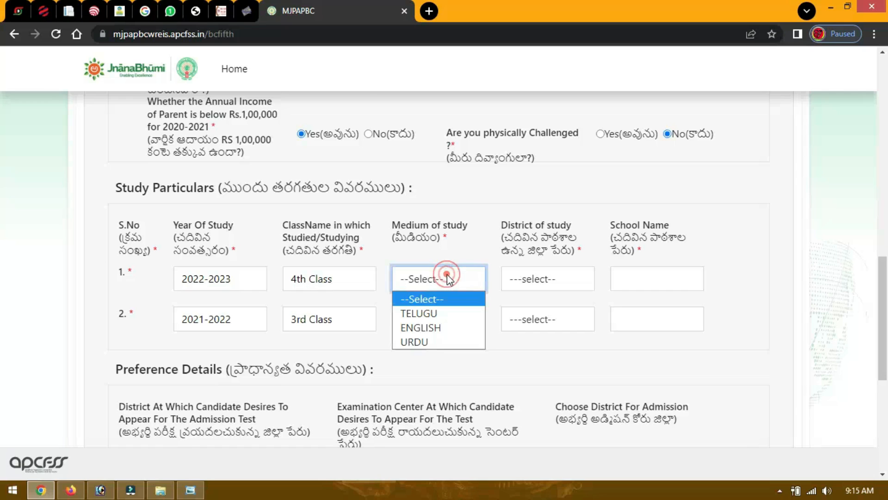
left_click(437, 313)
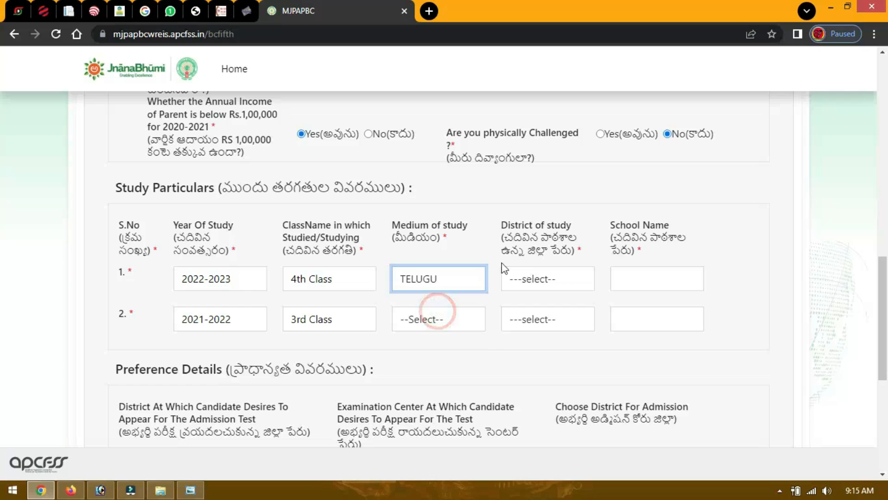
left_click(559, 278)
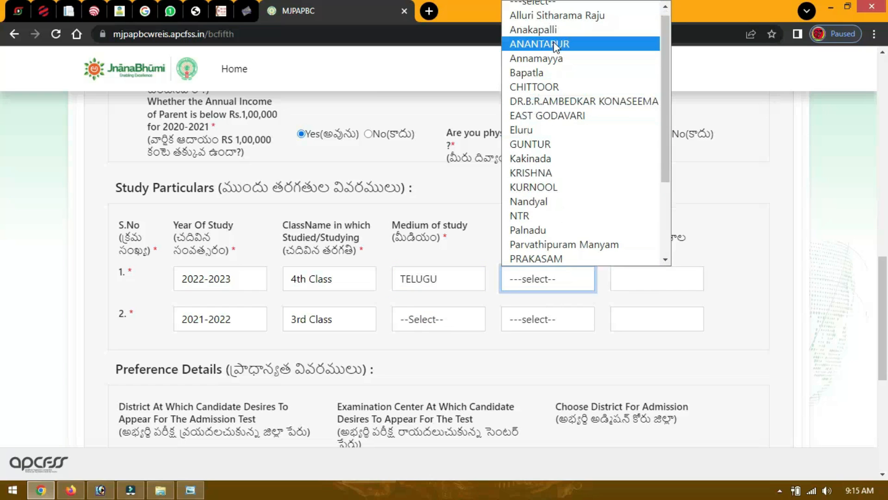
left_click(552, 30)
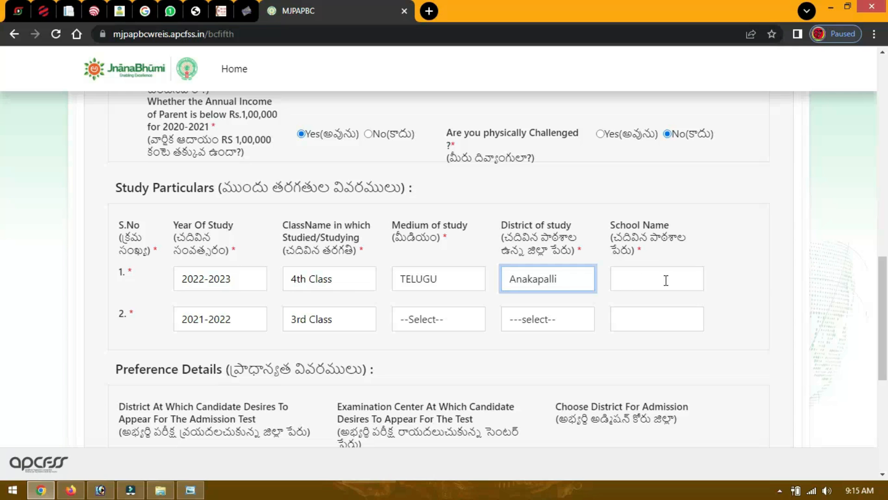
In Preference Details, choose Anakapalli as the test district, MJBCWREIS, Anakapalli as the examination center and Anakapalli as the admission district
scroll(334, 329, "down", 4)
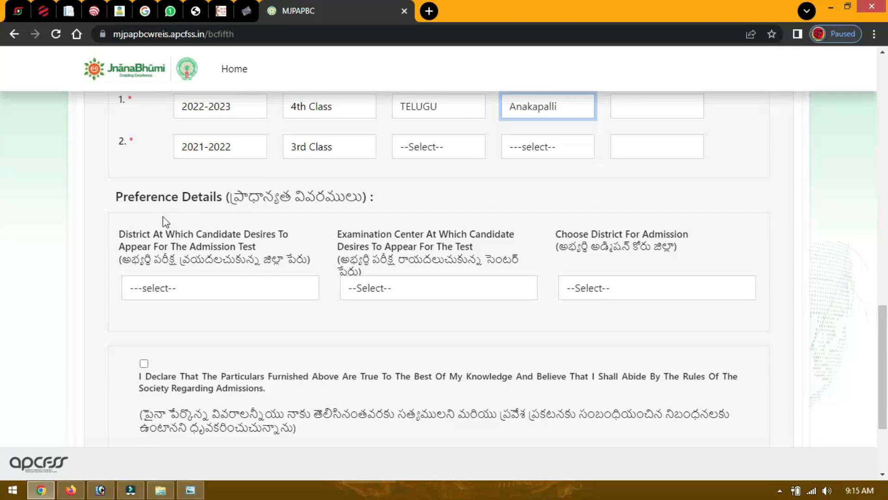
left_click(203, 297)
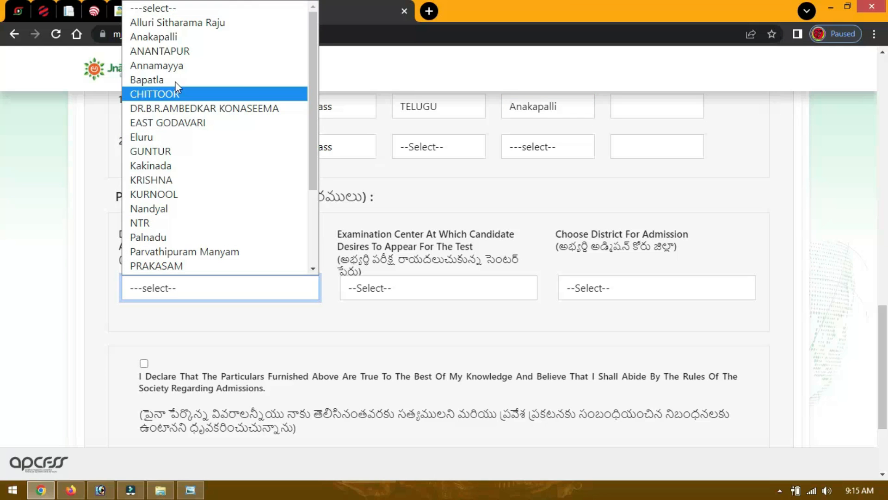
left_click(157, 37)
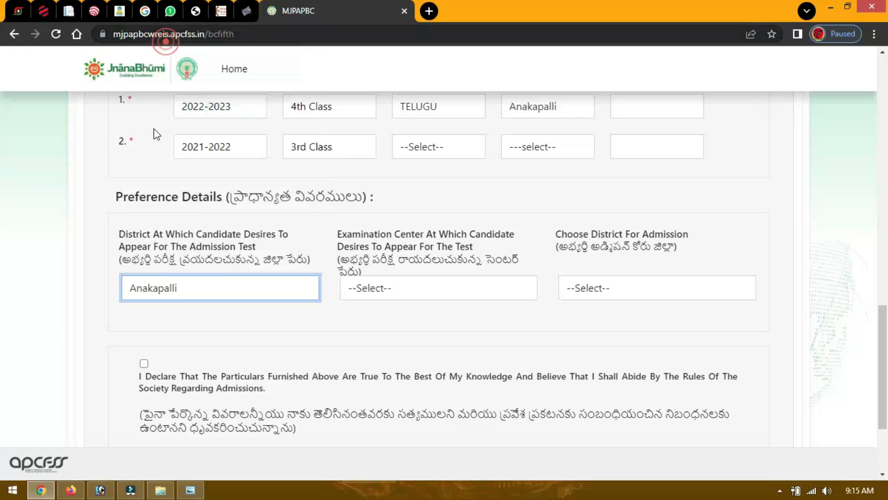
left_click(451, 291)
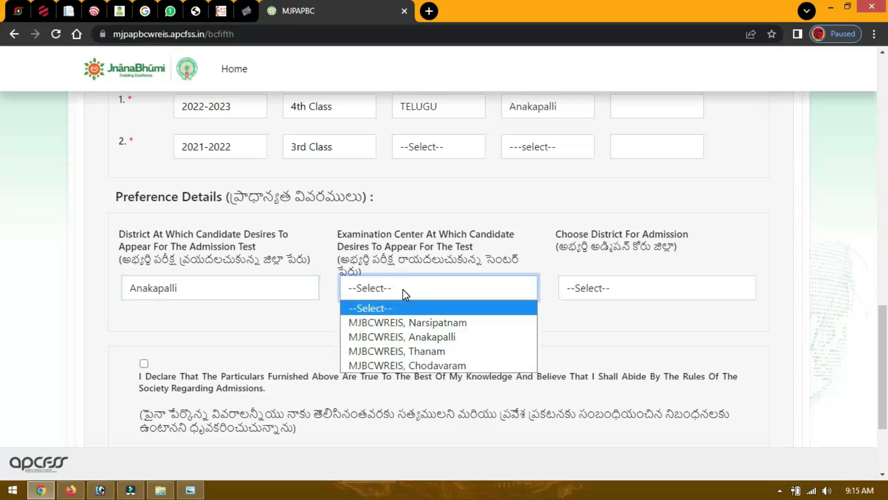
left_click(407, 336)
left_click(639, 291)
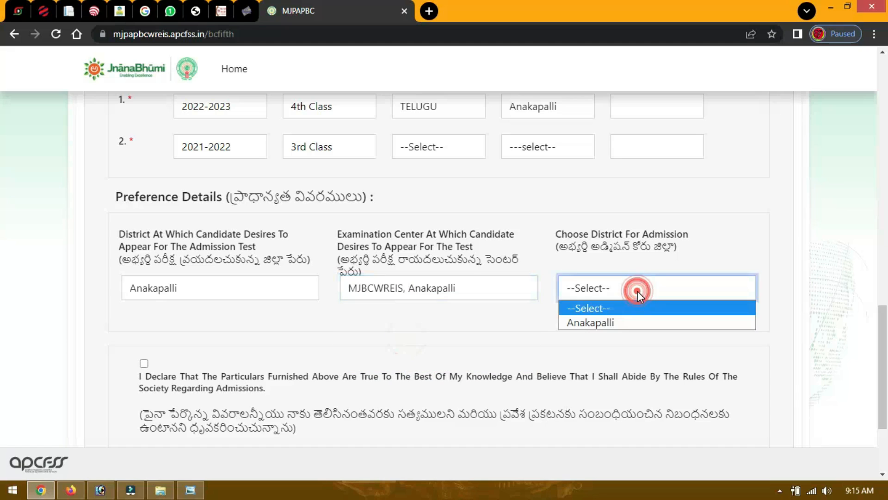
left_click(624, 323)
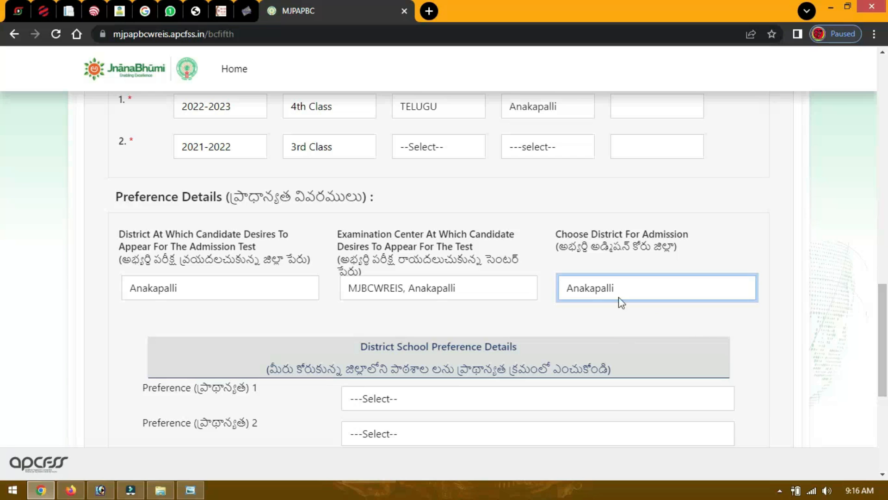
Set school Preference 1 to MJBCWREIS, Narsipatnam -(Boys) and Preference 2 to MJBCWREIS, Anakapally -(Boys)
scroll(648, 305, "down", 3)
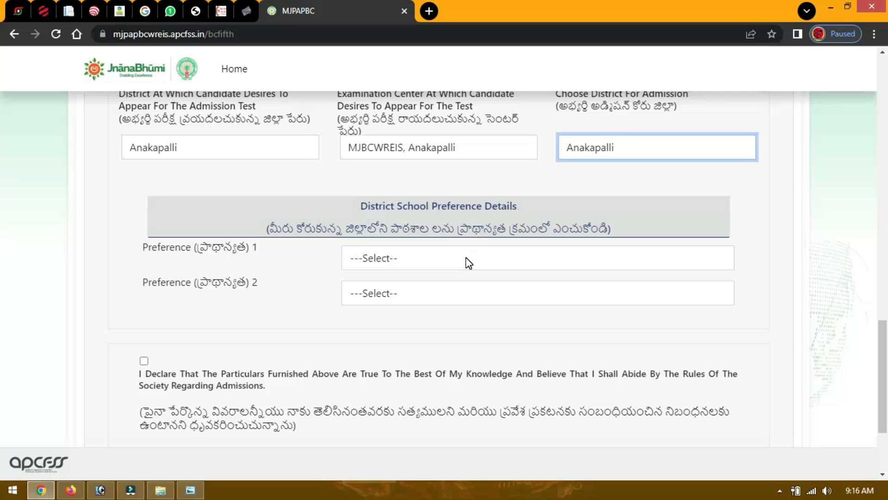
left_click(470, 260)
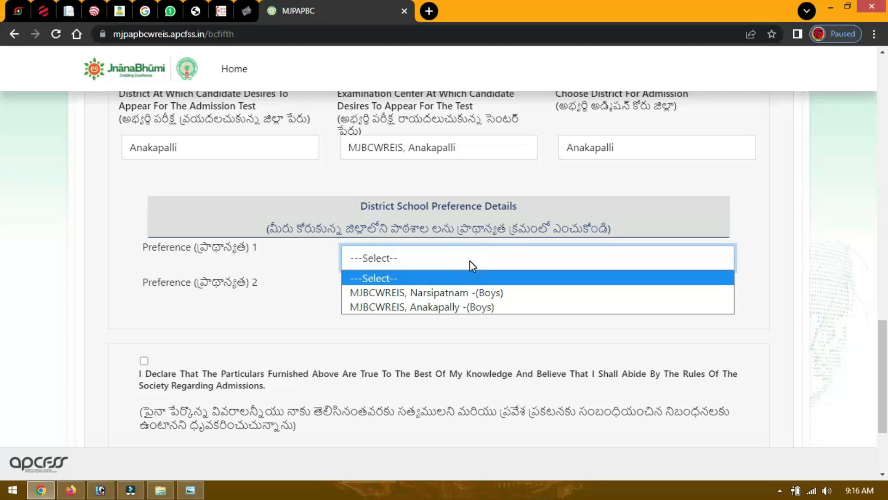
left_click(470, 260)
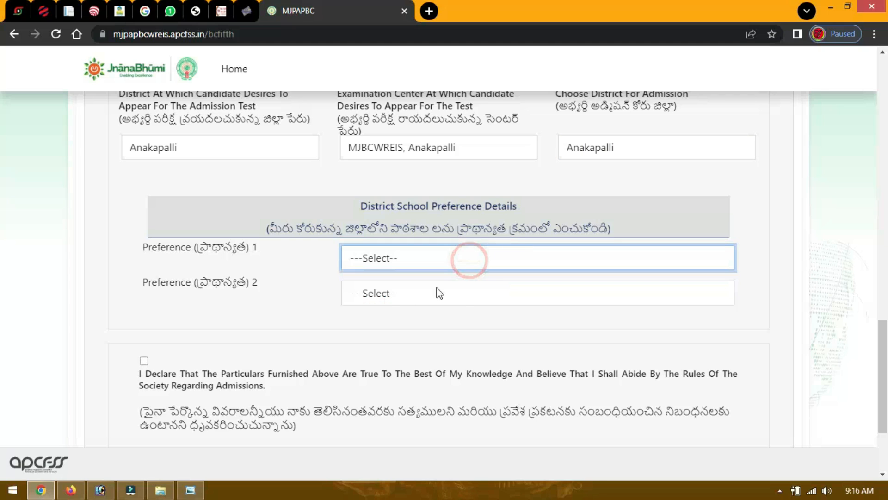
left_click(507, 294)
left_click(507, 295)
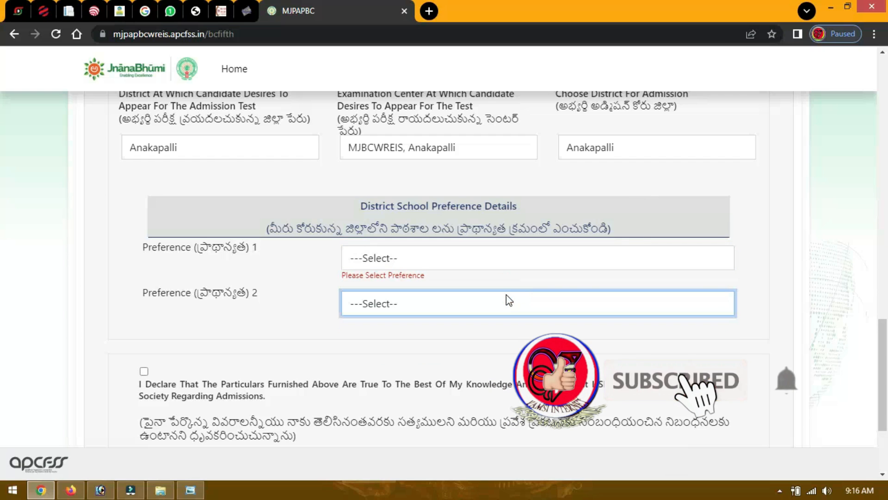
left_click(431, 261)
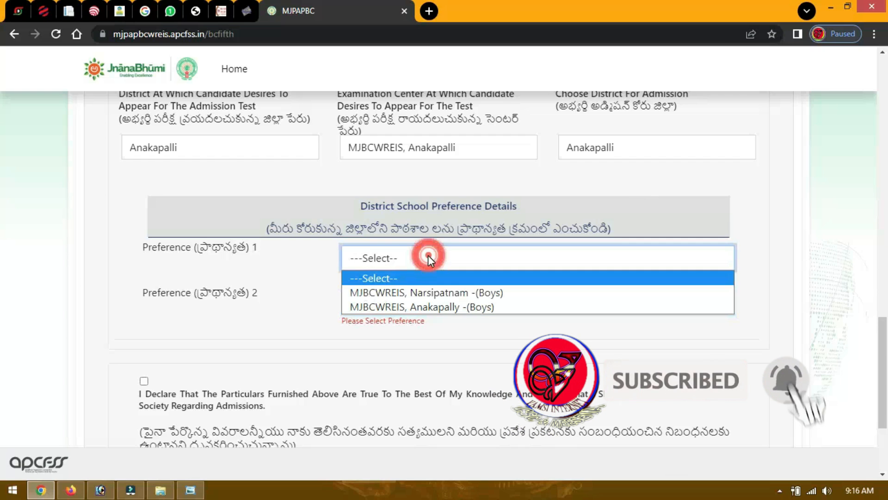
left_click(428, 291)
left_click(445, 294)
left_click(430, 329)
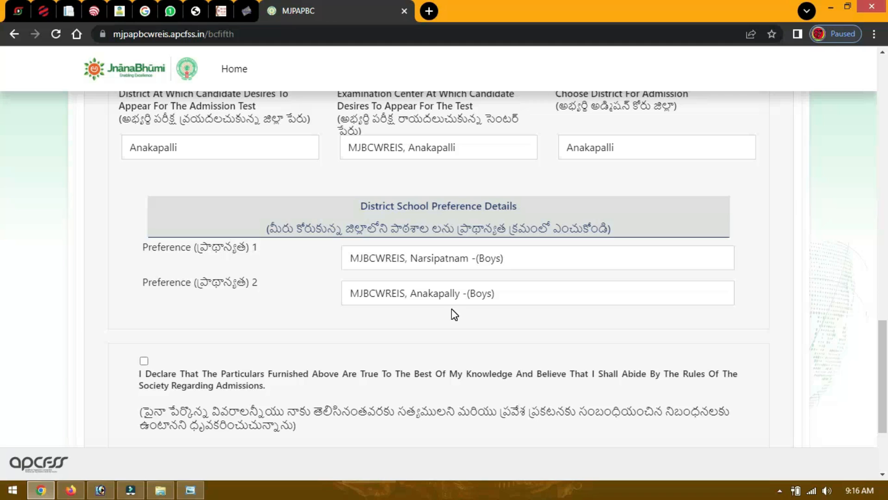
Accept the declaration and check all the entered details in the application form preview
scroll(883, 390, "down", 2)
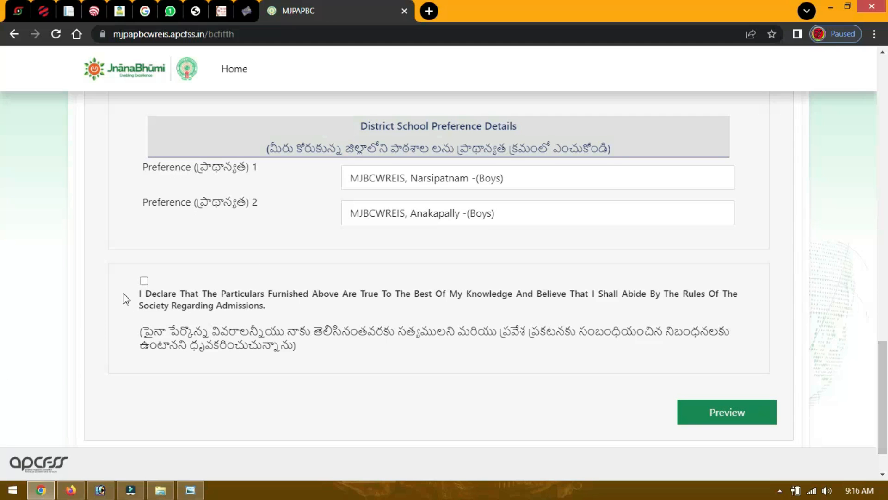
left_click(144, 281)
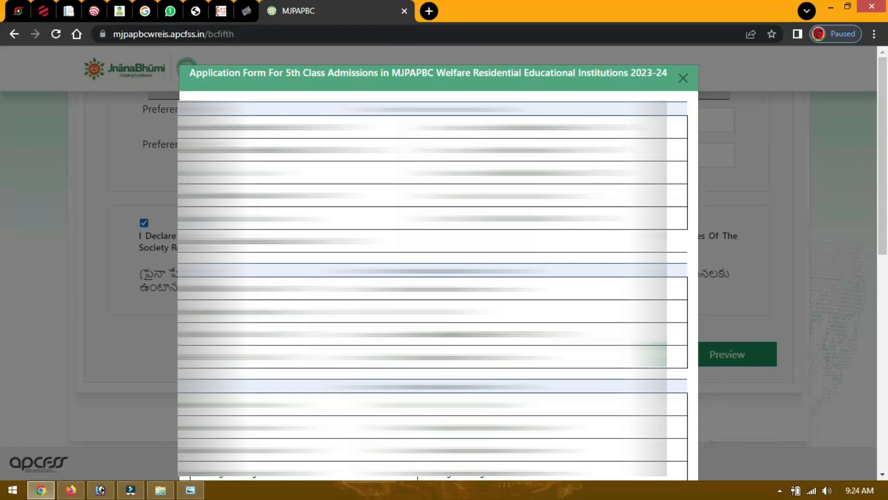
scroll(433, 259, "down", 15)
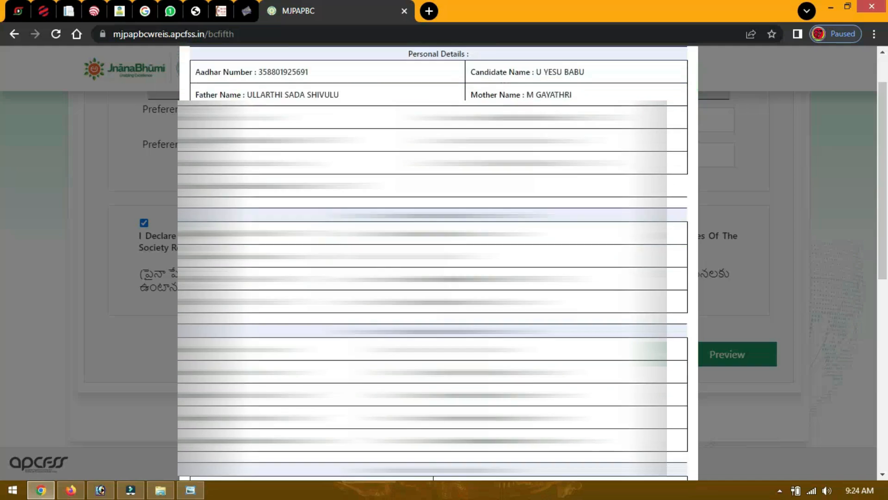
scroll(433, 259, "down", 2)
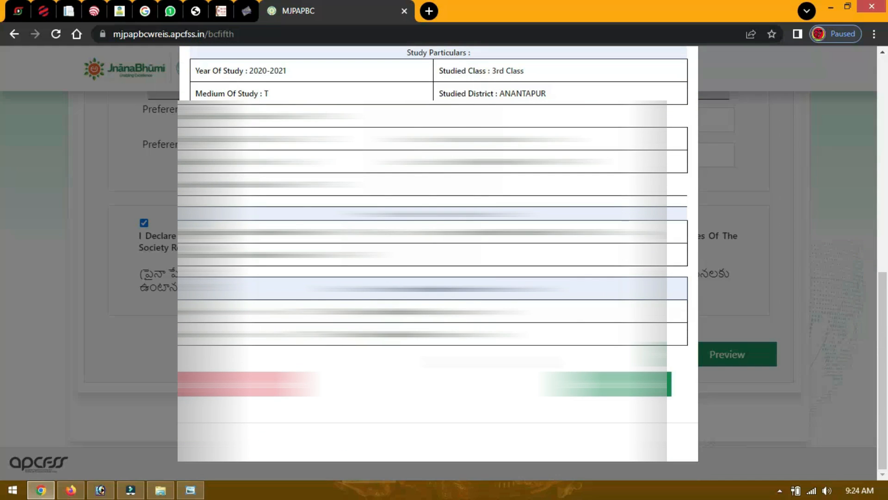
scroll(433, 259, "up", 6)
scroll(433, 259, "up", 3)
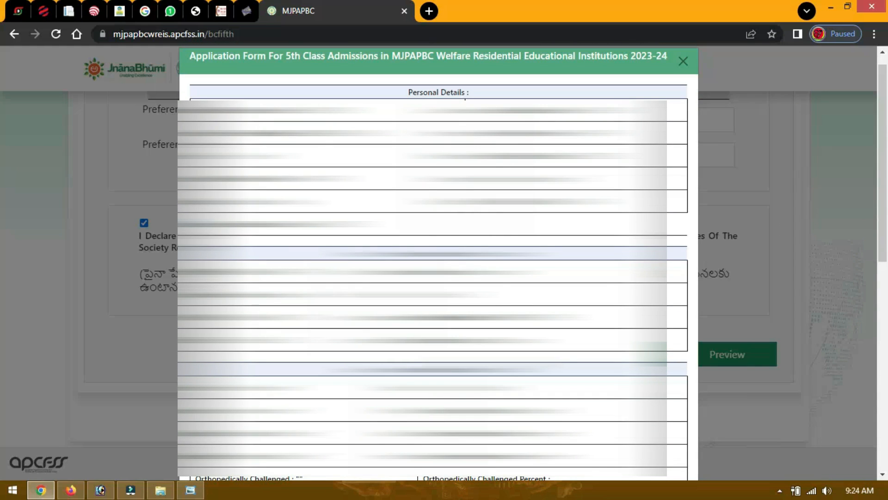
scroll(433, 259, "down", 8)
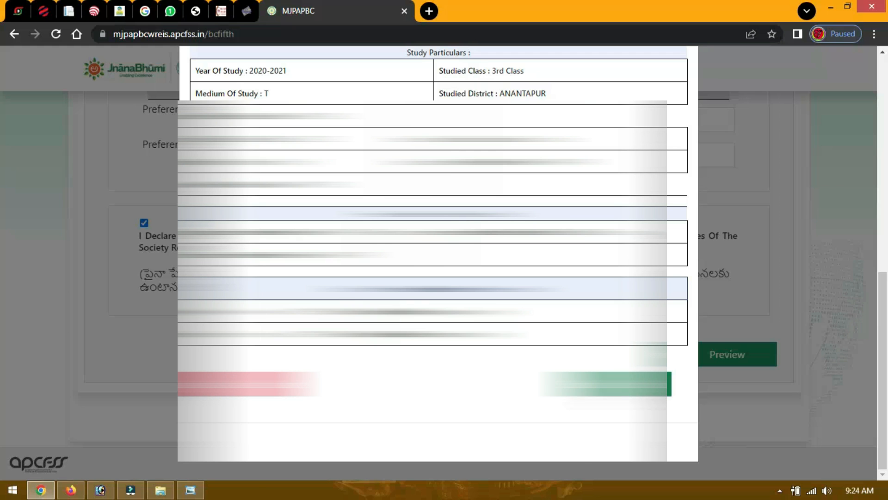
Submit the previewed application, confirm the submission and dismiss the completion message
left_click(625, 384)
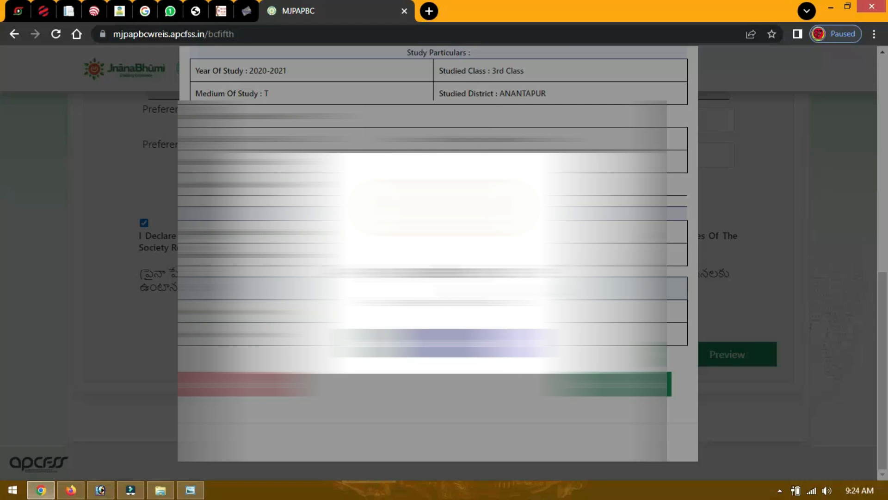
left_click(476, 344)
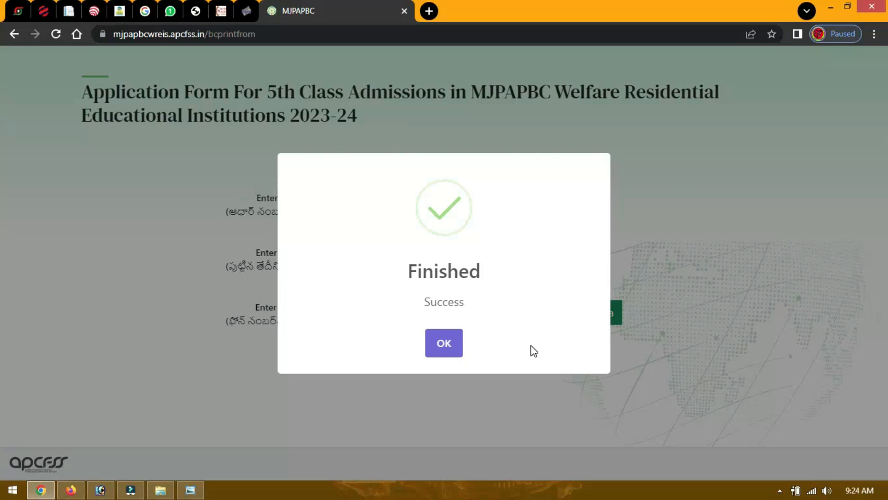
left_click(443, 348)
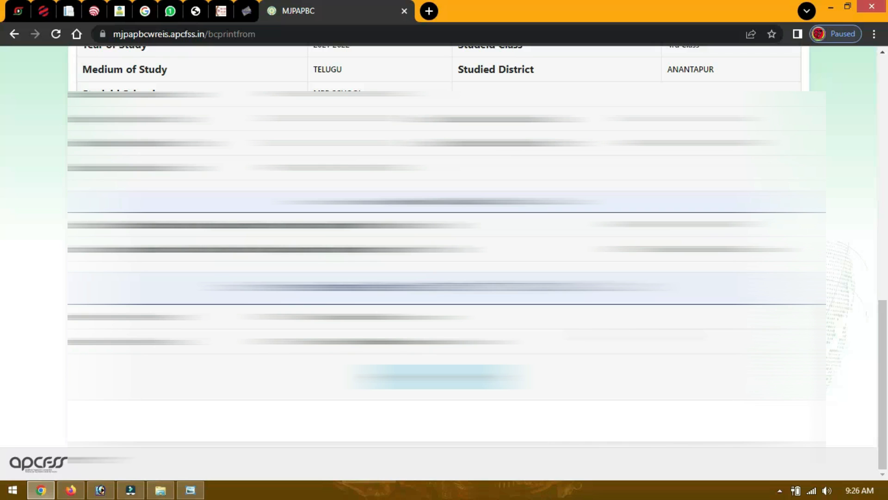
Open the print preview of the submitted application form and look through its pages
key("ctrl+p")
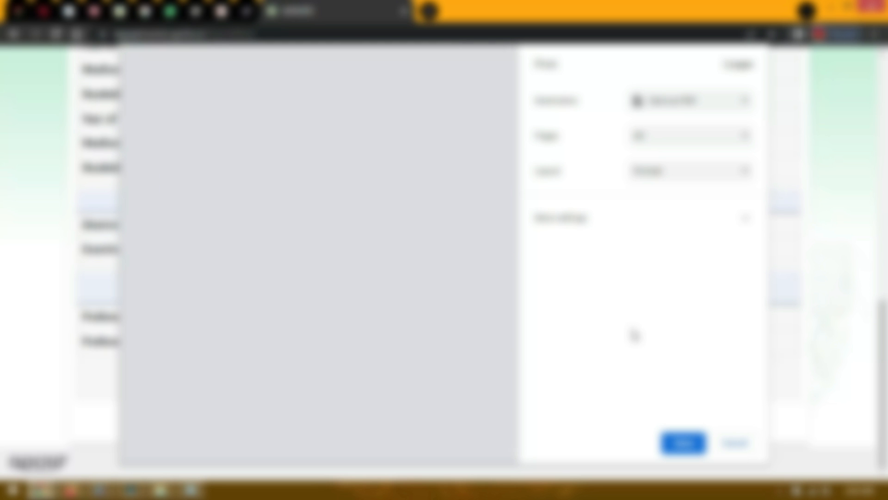
scroll(433, 370, "down", 10)
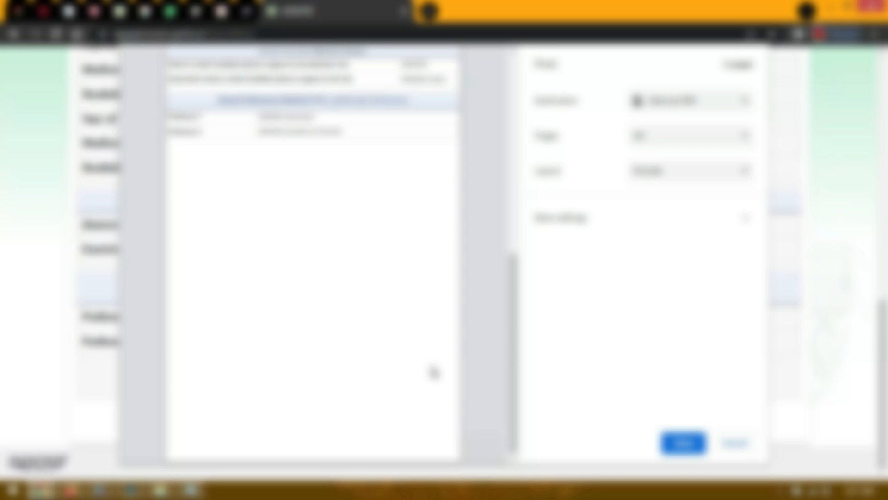